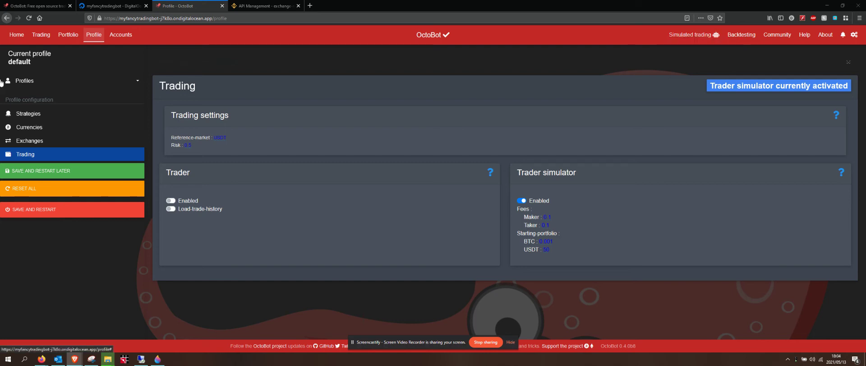
Review the profitability and watched markets charts on the bot's home page.
left_click(14, 36)
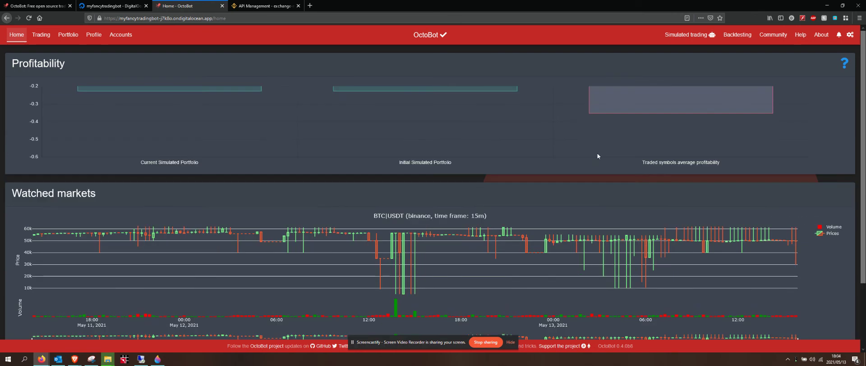
mouse_move(155, 93)
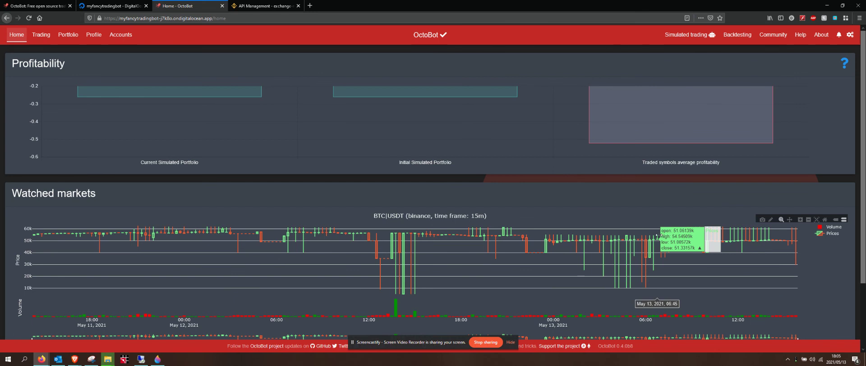
scroll(658, 244, "down", 3)
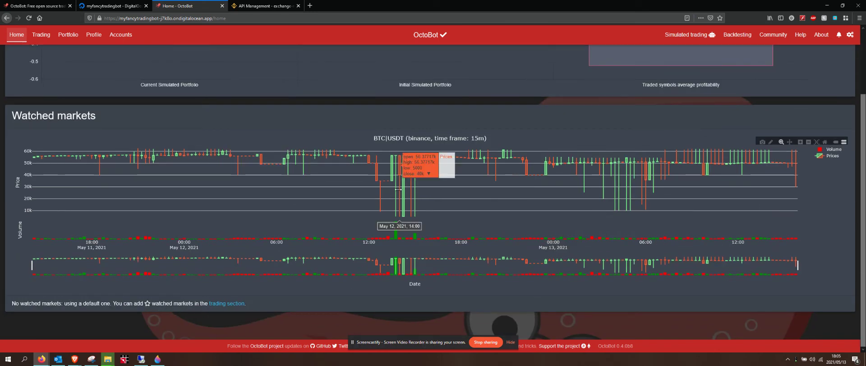
scroll(399, 188, "up", 2)
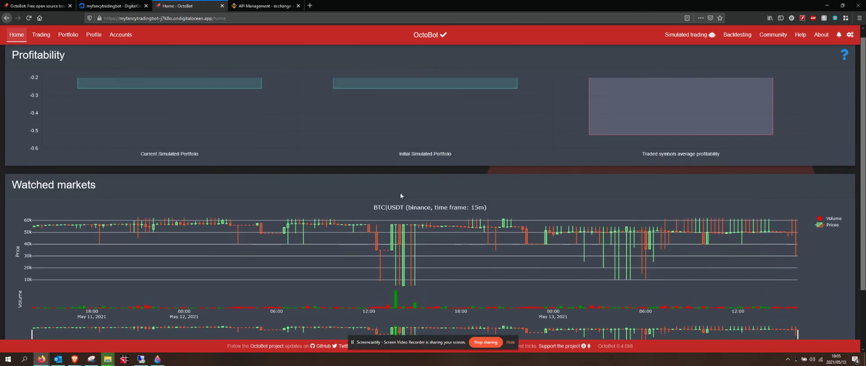
scroll(399, 190, "up", 1)
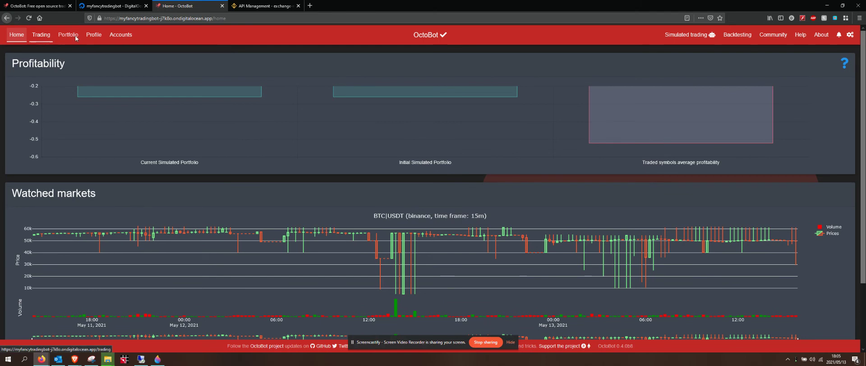
Enter BTC as the reference market in the default profile's trading settings.
left_click(89, 38)
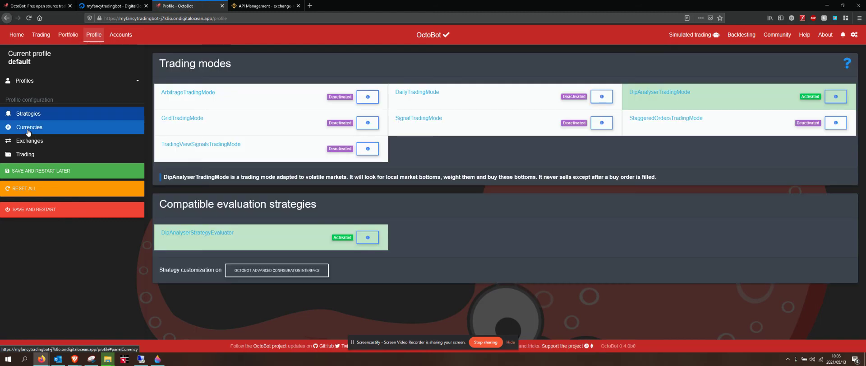
left_click(28, 131)
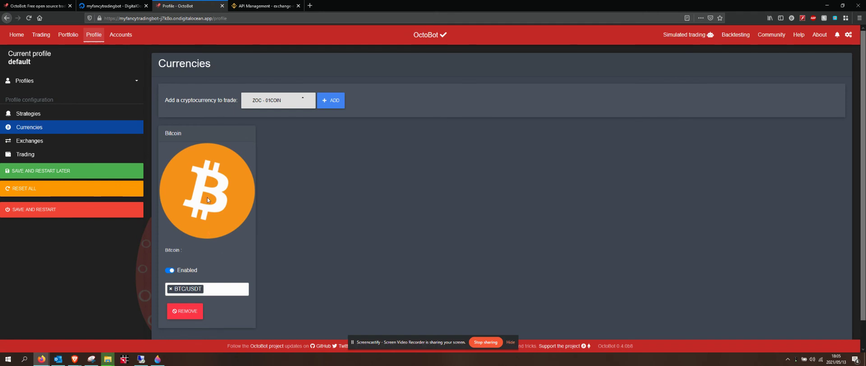
left_click(27, 155)
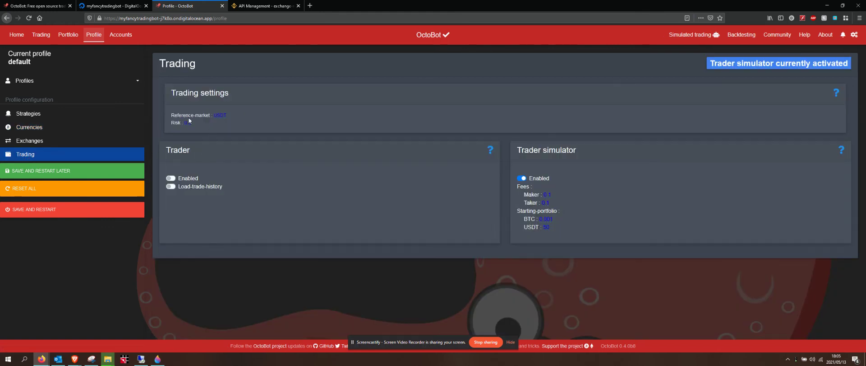
left_click(226, 119)
key("BackSpace")
key("BackSpace")
key("BackSpace")
key("BackSpace")
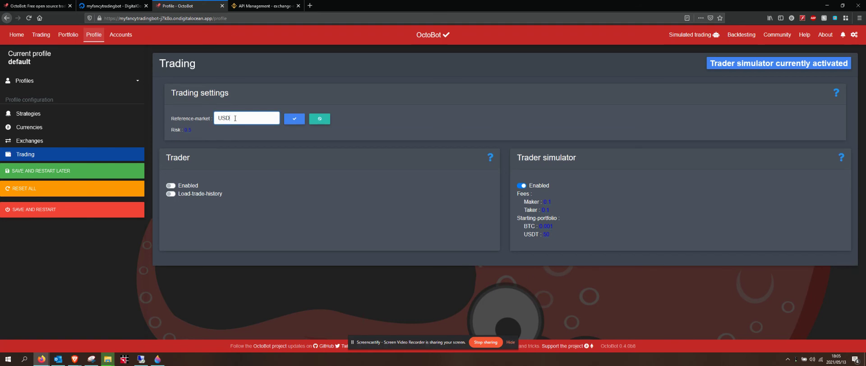
type("BTC")
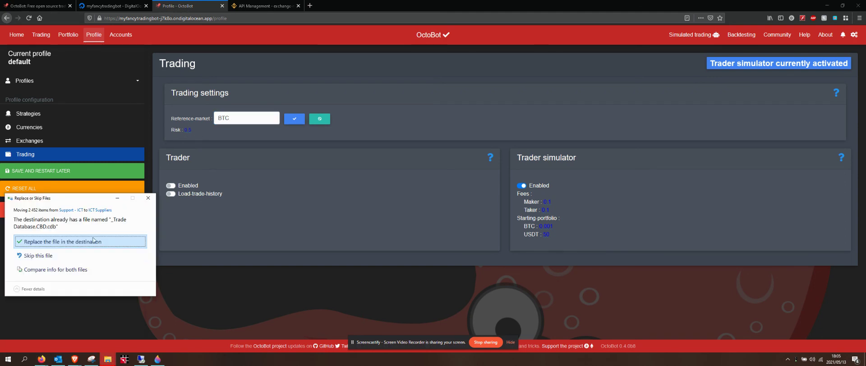
Minimise the interrupting file-replacement dialog and save the BTC reference market without restarting the bot.
left_click(44, 260)
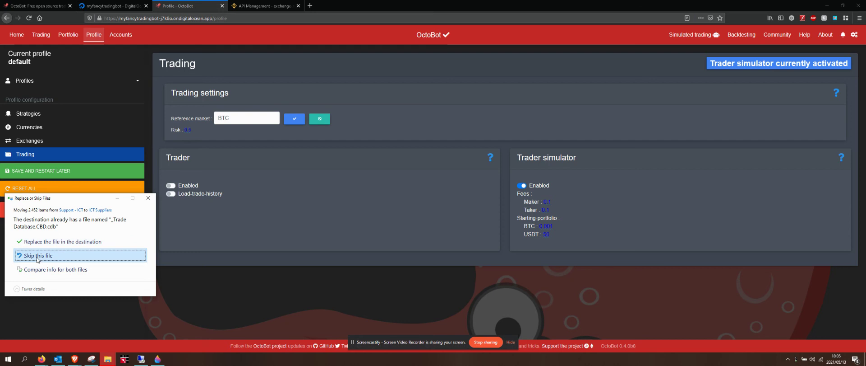
left_click(117, 198)
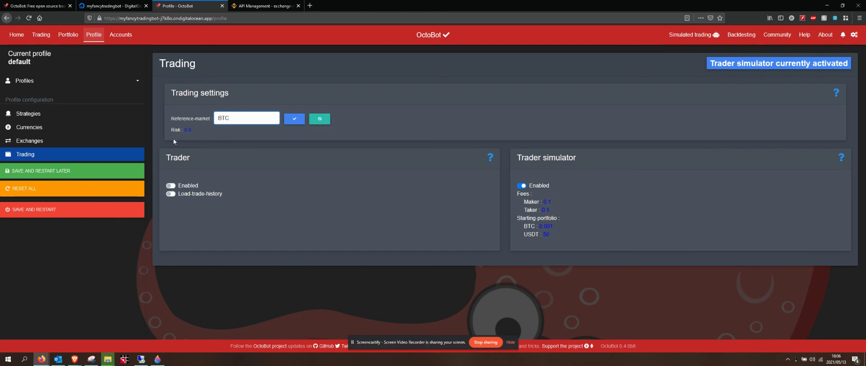
left_click(297, 118)
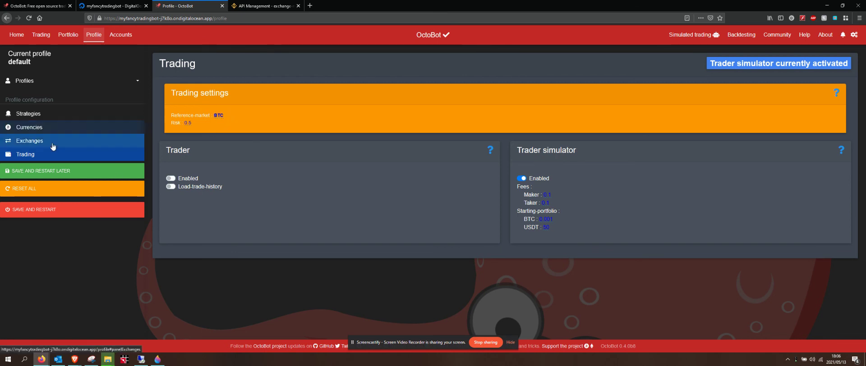
left_click(54, 172)
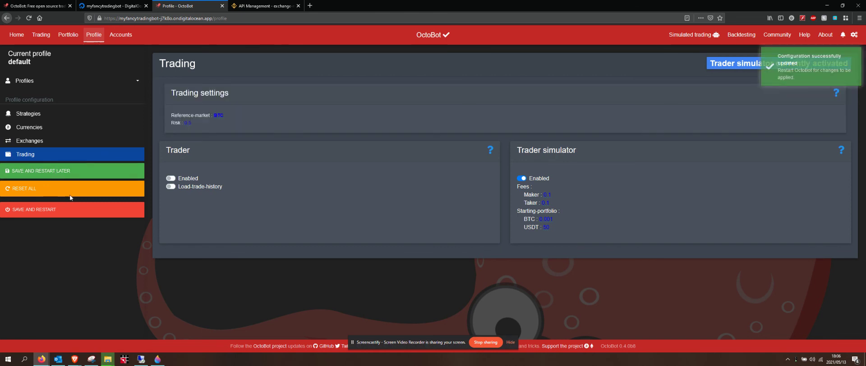
Replace Bitcoin's BTC/USDT trading pair with ETH/BTC in the profile's currencies and save without restarting.
left_click(39, 142)
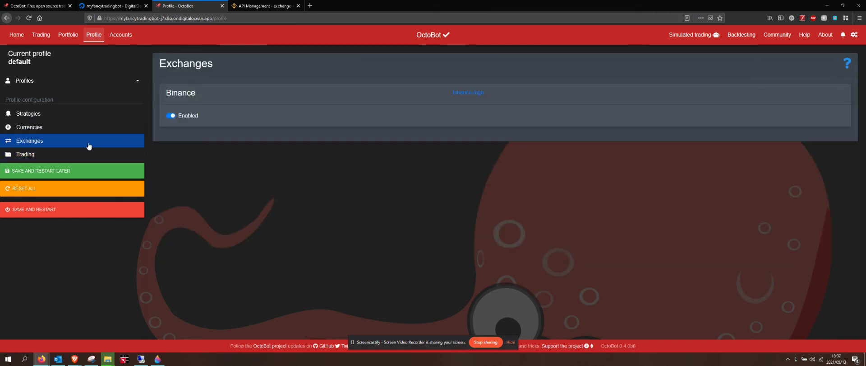
left_click(30, 130)
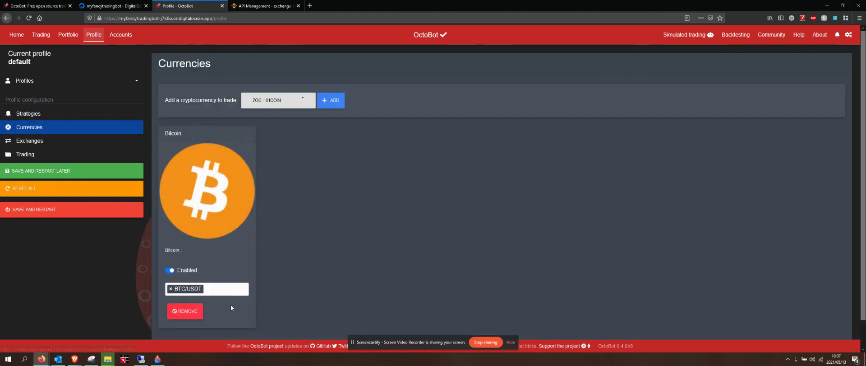
left_click(171, 288)
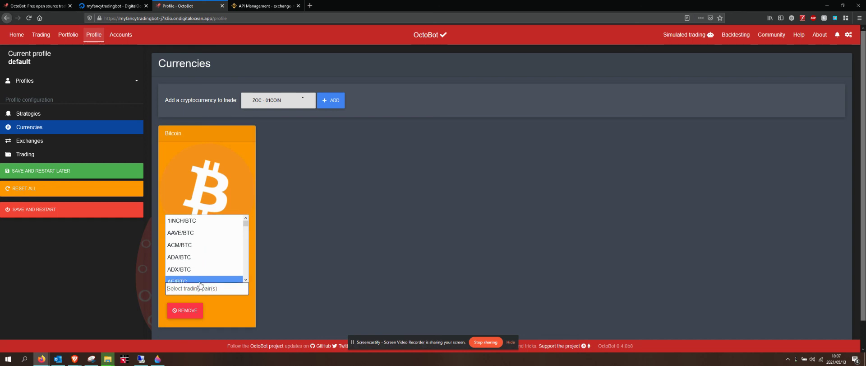
type("eth")
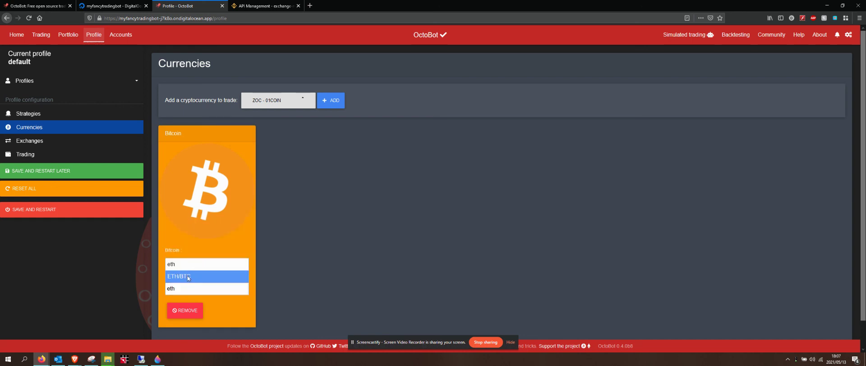
left_click(189, 276)
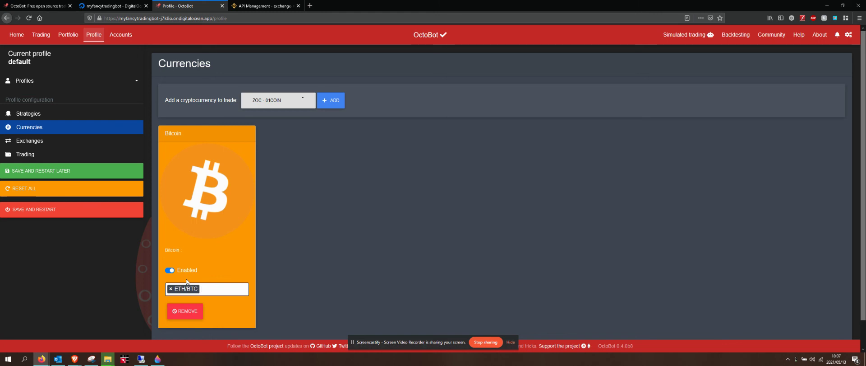
left_click(52, 172)
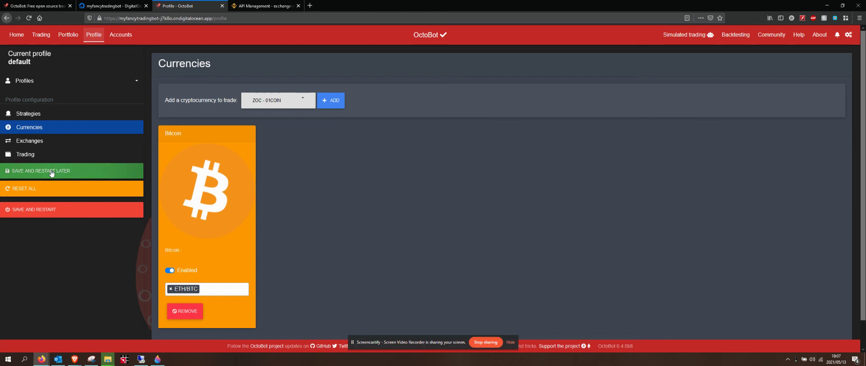
Add Ethereum (ETH) to the profile's cryptocurrencies to trade, removing the 01coin entry added by mistake.
left_click(335, 104)
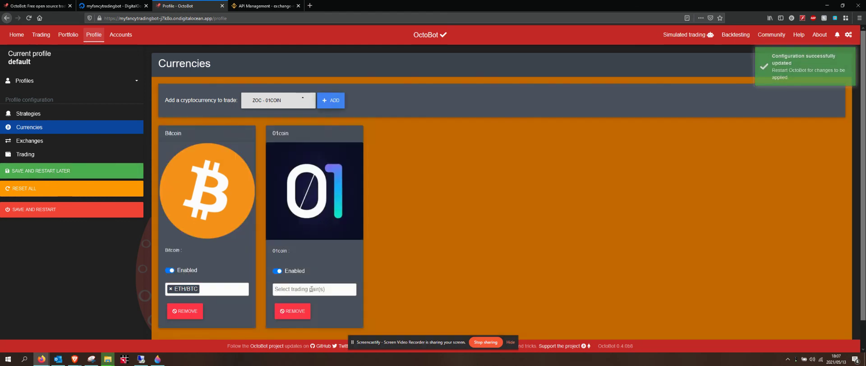
left_click(292, 311)
left_click(304, 100)
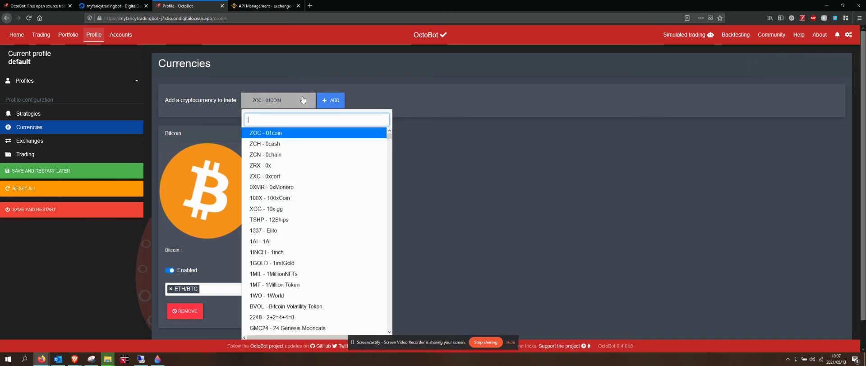
type("eth")
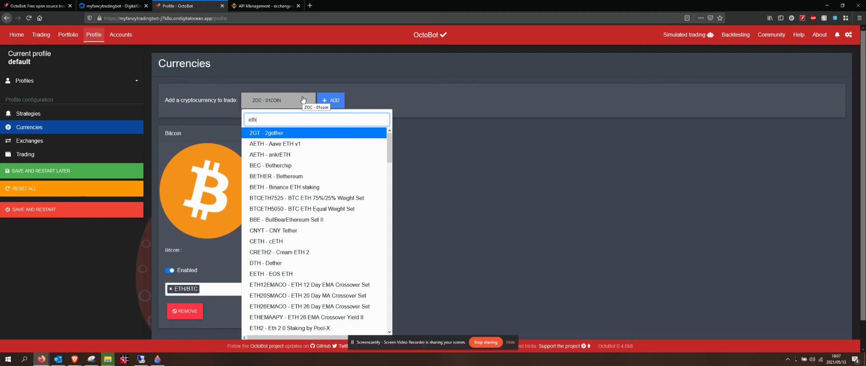
type("er")
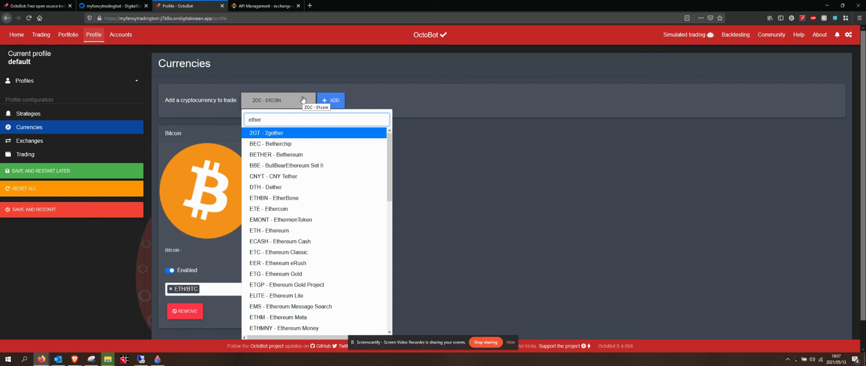
left_click(282, 231)
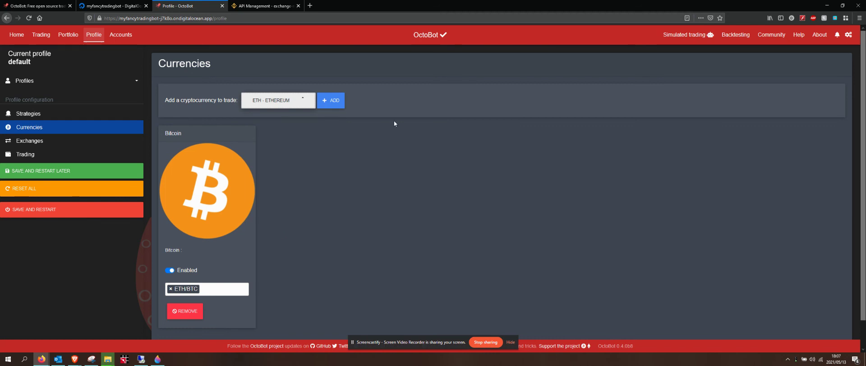
left_click(333, 100)
Assign the ETH/BTC trading pair to Ethereum and save the configuration without restarting.
left_click(278, 289)
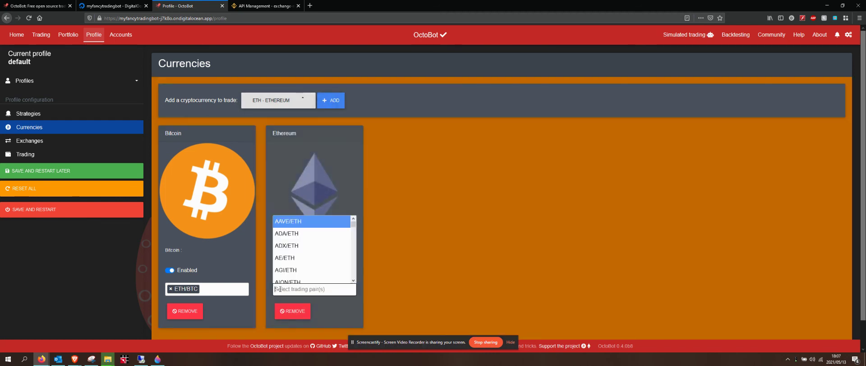
type("btc")
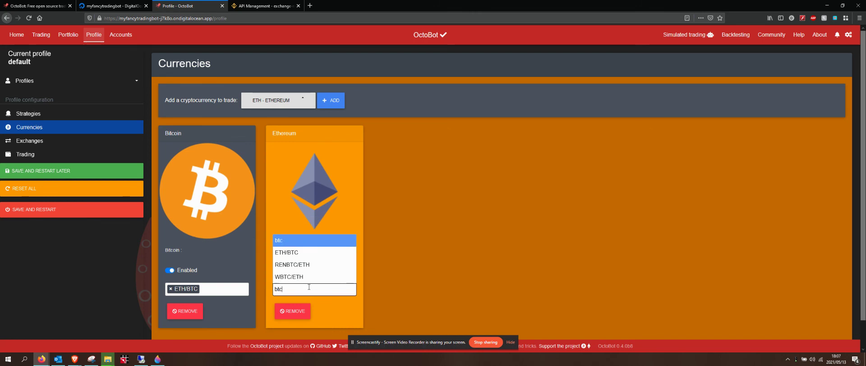
left_click(296, 253)
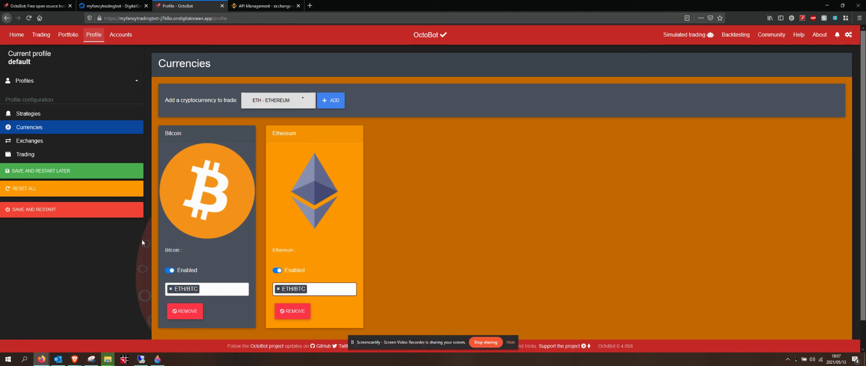
left_click(89, 174)
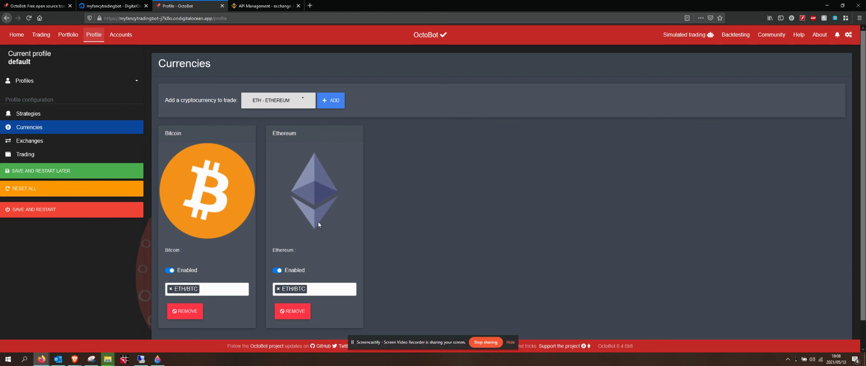
Check the profile's strategies and trading settings, and save the configuration with a bot restart.
left_click(35, 114)
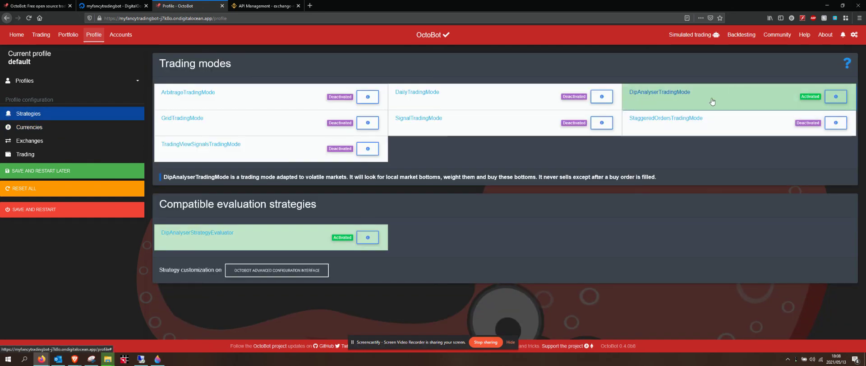
left_click(40, 157)
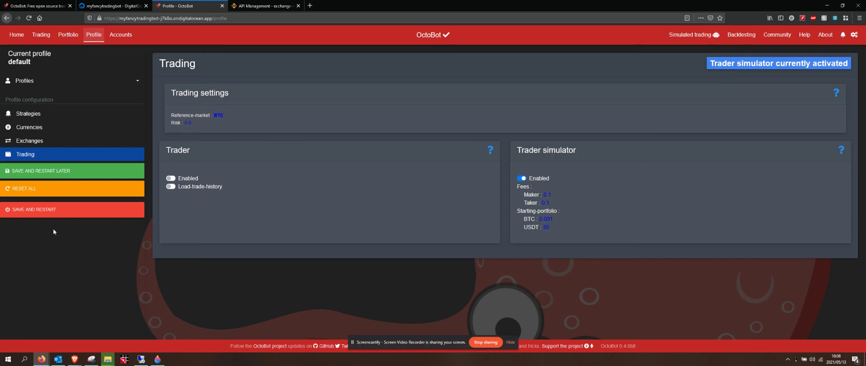
left_click(62, 211)
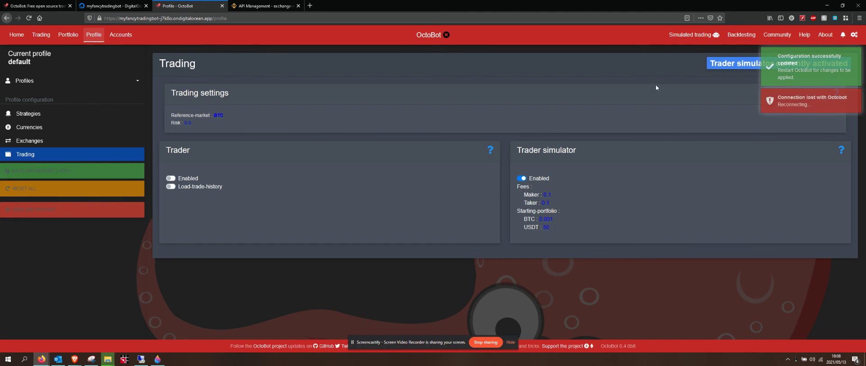
Log back in to the restarted bot with the saved password and open the profile's trading settings.
left_click(28, 18)
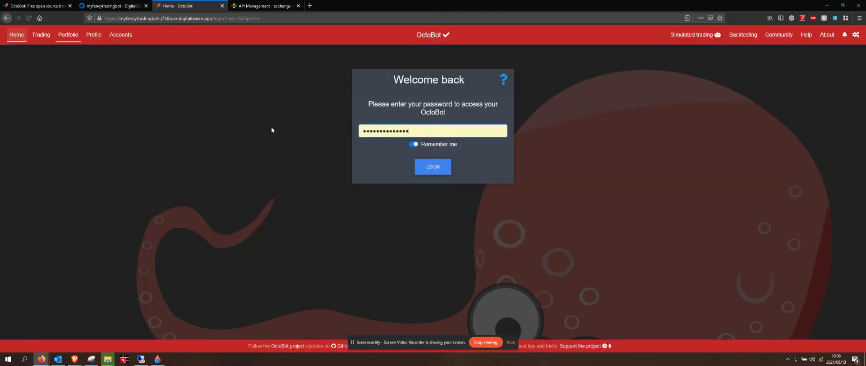
left_click(433, 170)
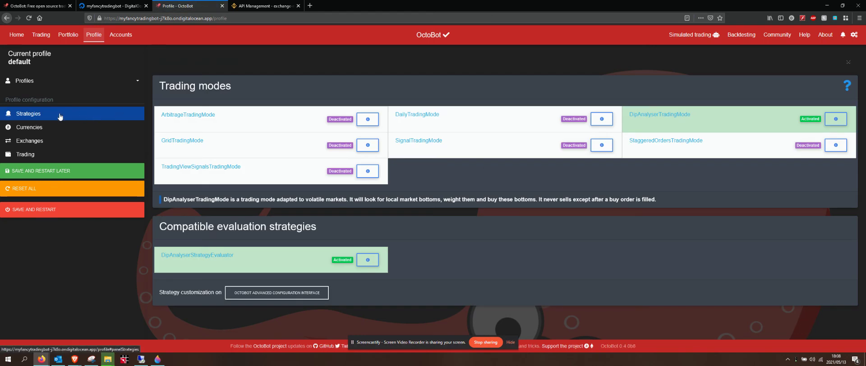
left_click(36, 143)
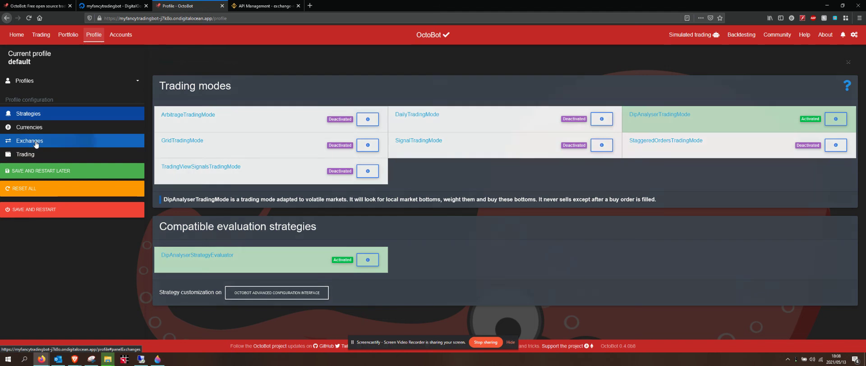
left_click(24, 158)
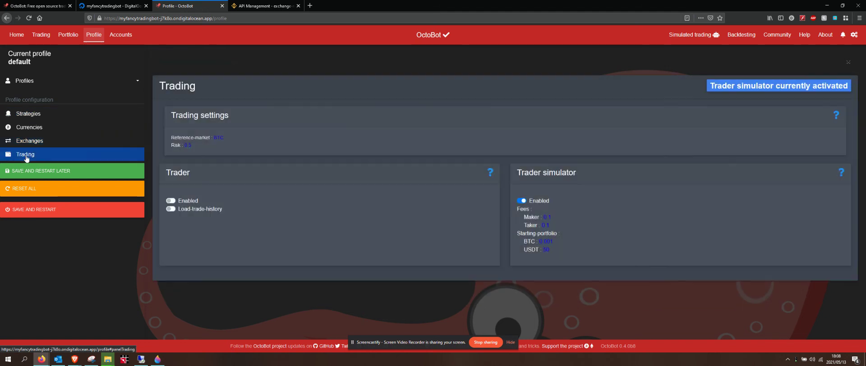